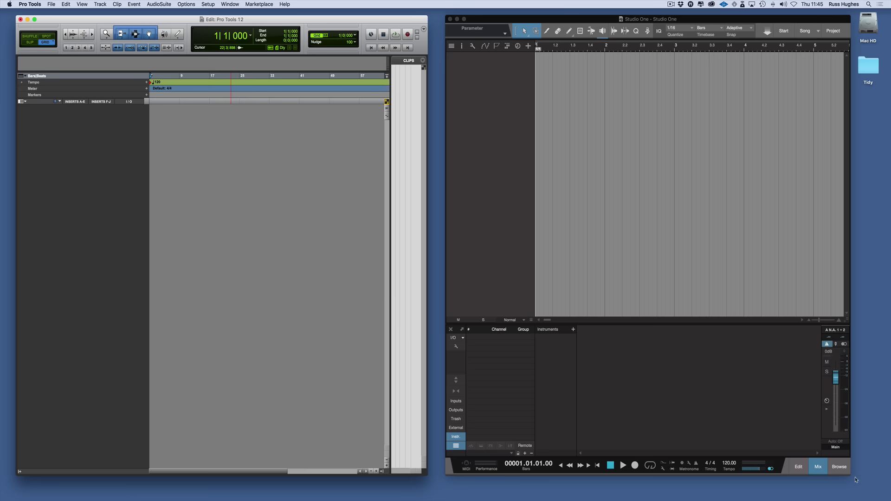
Open the Studio One browser and step through Instruments, Effects, Loops and Files to the empty Pool.
left_click(841, 467)
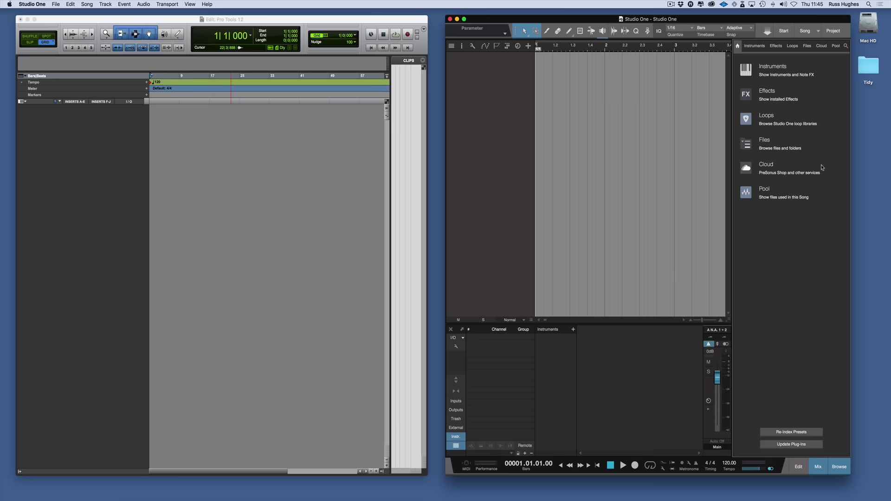
left_click(763, 46)
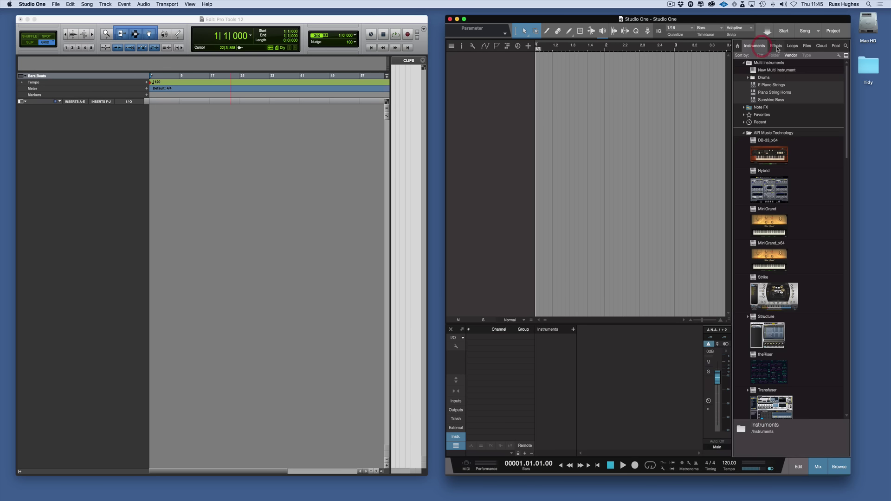
left_click(776, 46)
left_click(792, 46)
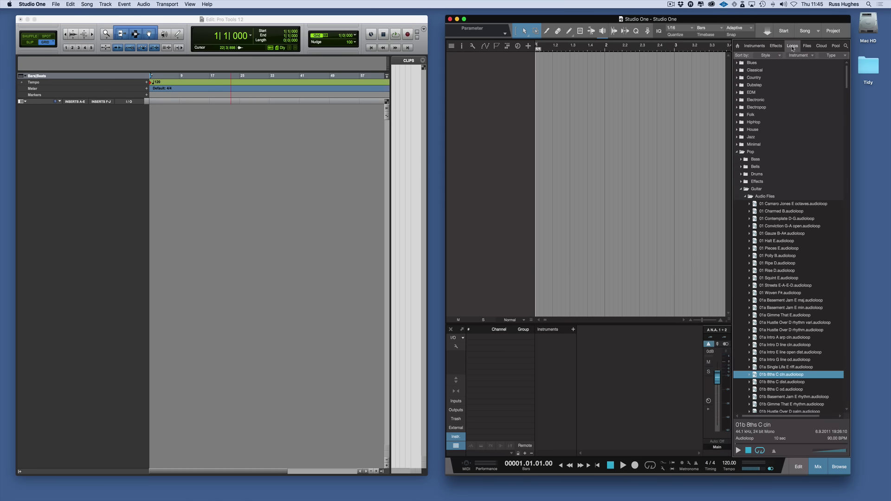
left_click(806, 49)
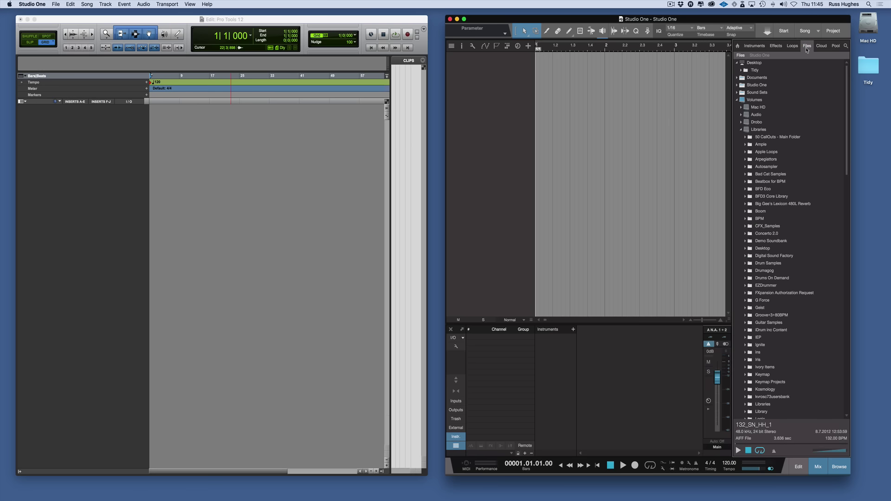
left_click(835, 46)
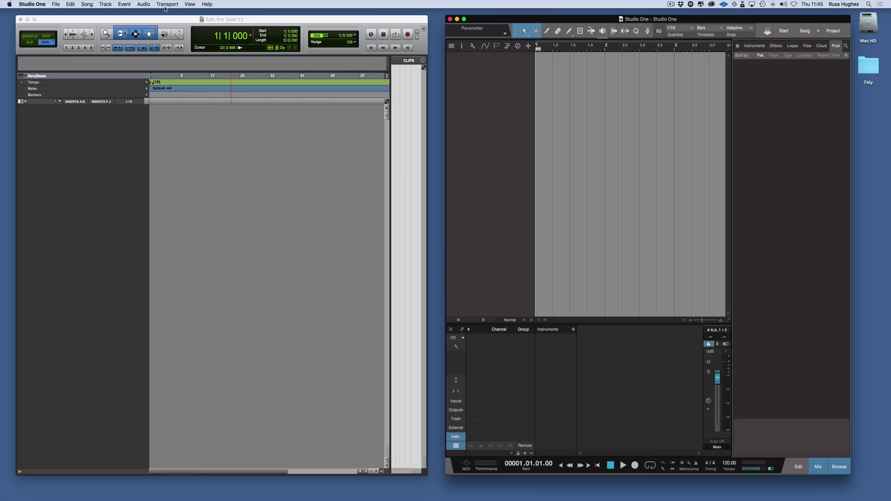
Open a new Workspace browser from the Pro Tools Window menu.
left_click(188, 19)
left_click(221, 5)
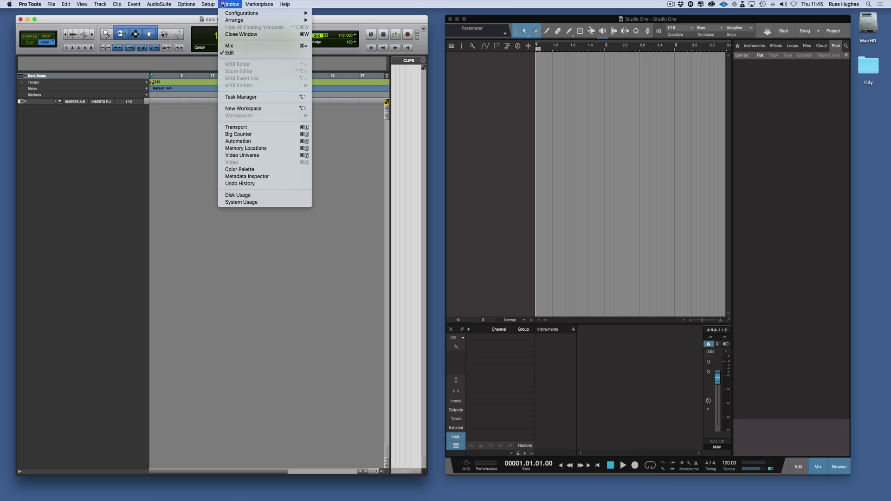
left_click(229, 109)
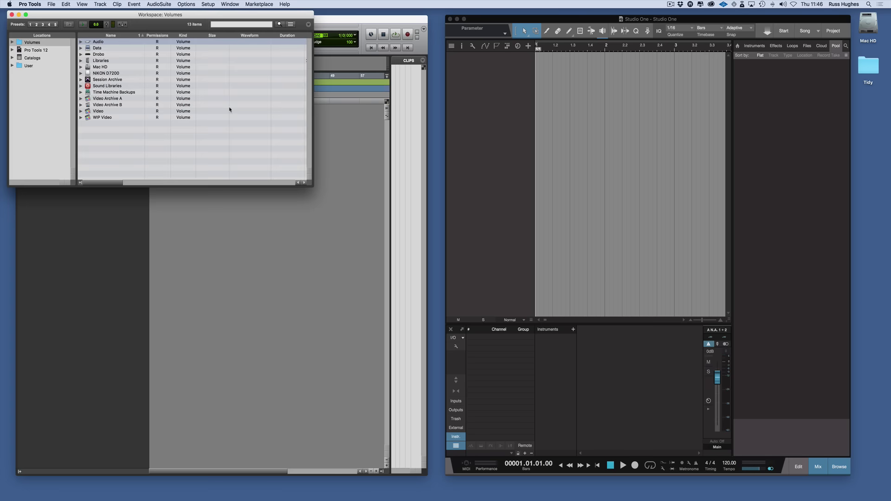
Navigate the Workspace to Libraries > Apple Loops > Apple > Apple Loops for GarageBand and move the window down.
double_click(98, 62)
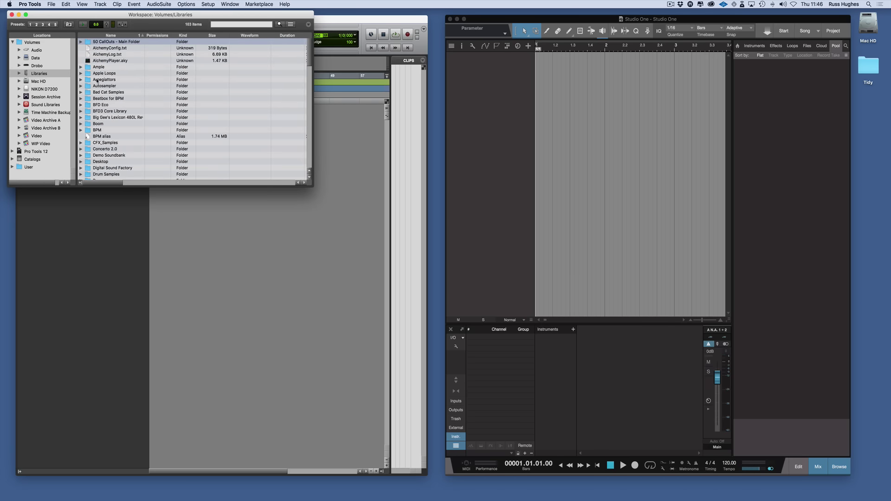
double_click(90, 75)
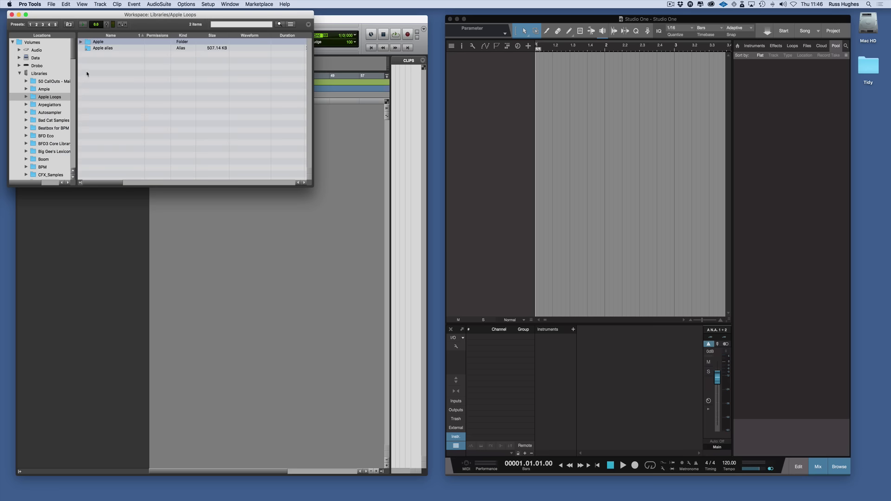
double_click(89, 42)
left_click(88, 43)
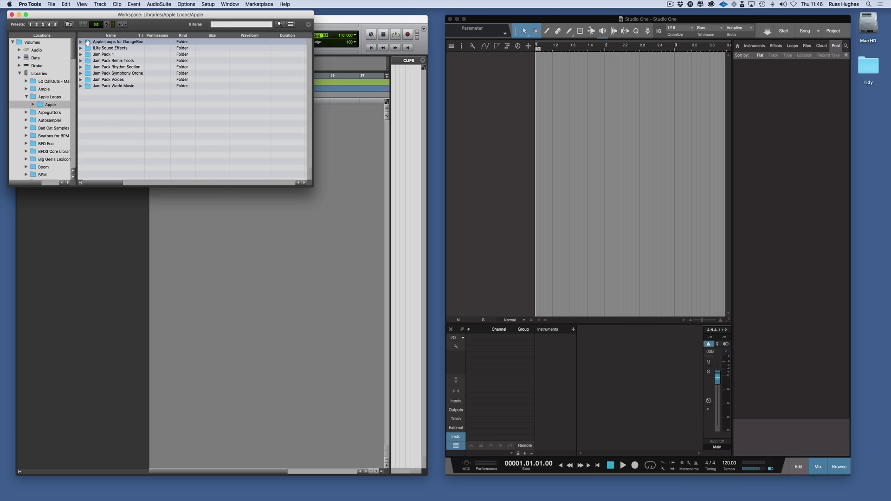
double_click(87, 42)
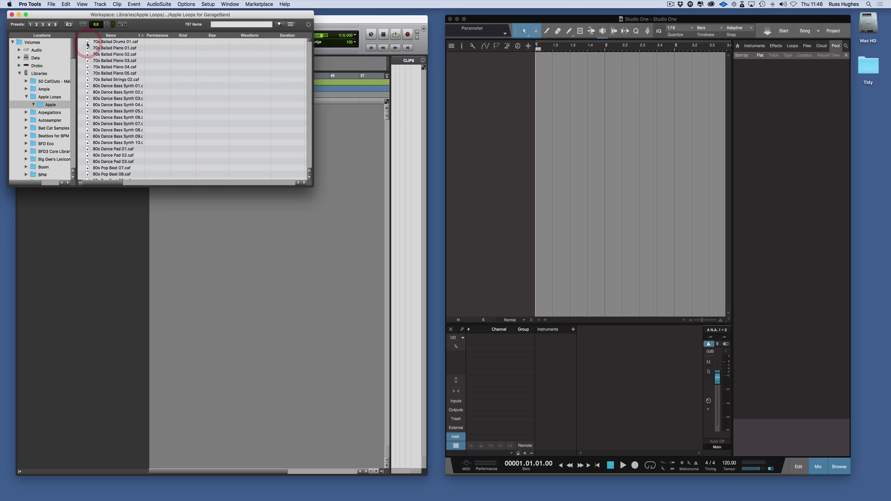
left_click_drag(84, 20, 140, 205)
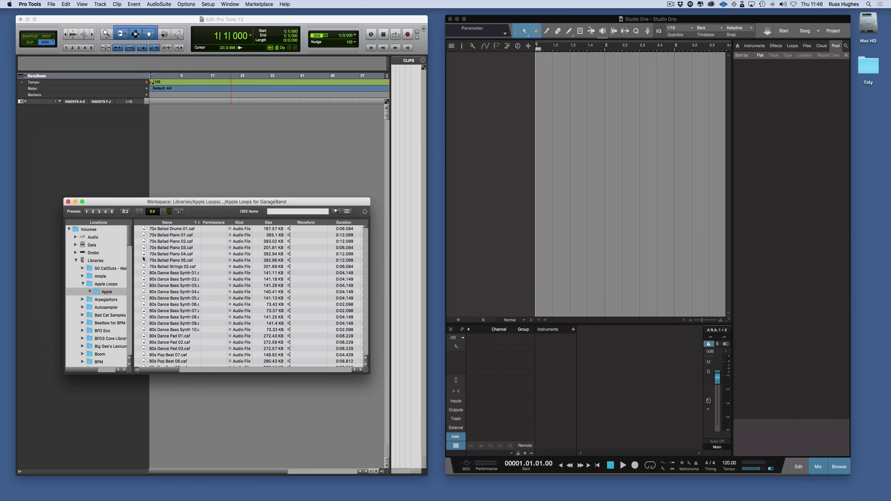
Search the Workspace for 'drum', preview 70s Ballad Drums 01.caf, and set Elastic Audio to Rhythmic.
left_click(308, 212)
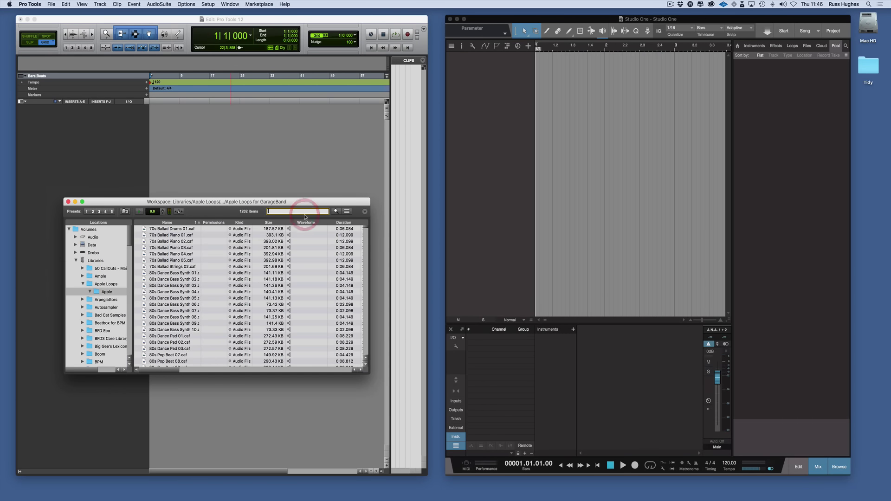
type("drum")
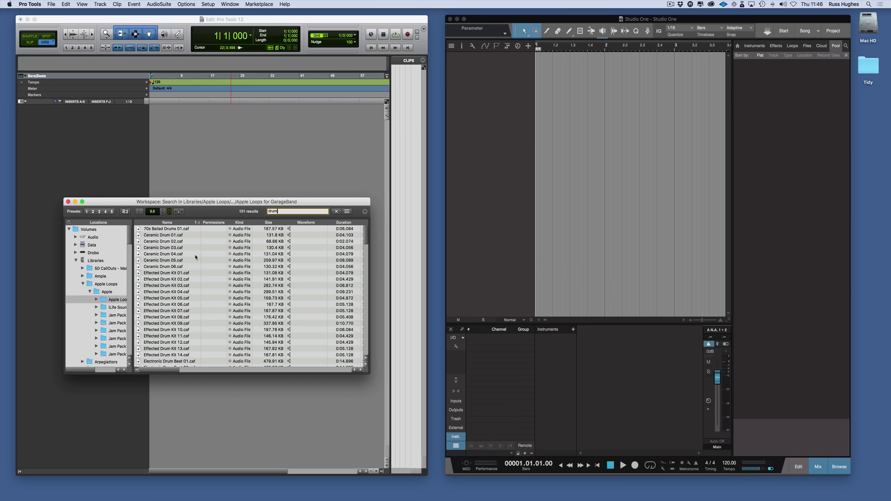
left_click(172, 230)
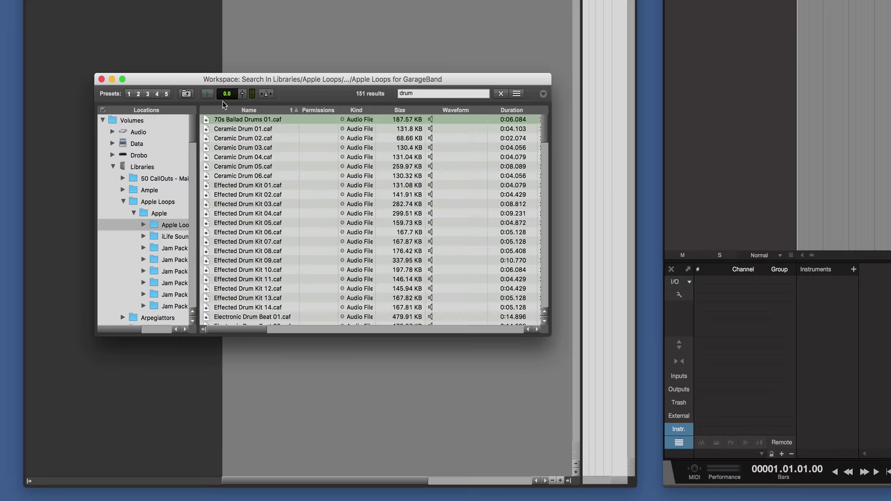
left_click(208, 95)
left_click(267, 95)
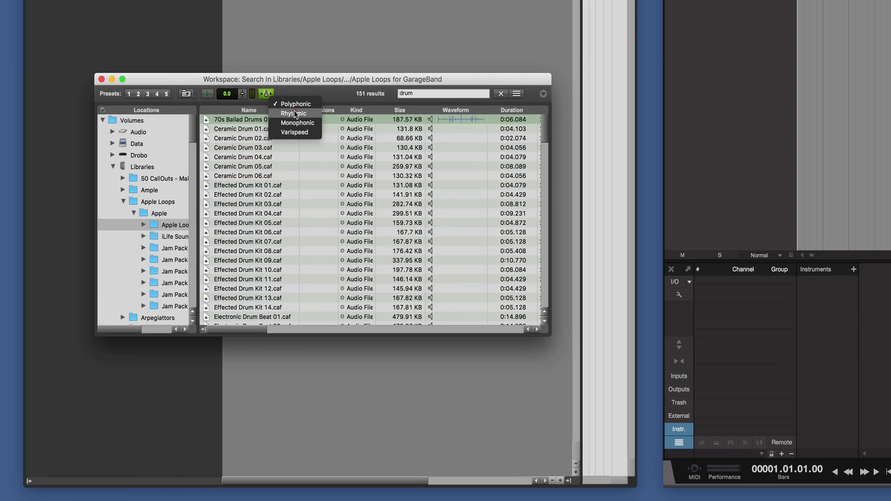
left_click(295, 113)
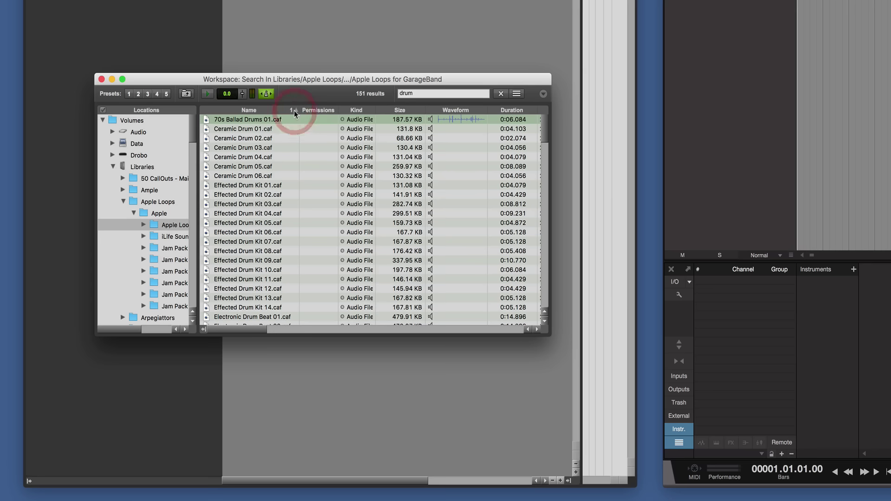
Enable Loop Preview and Auto-Preview, then audition Ceramic Drum 01 and Ceramic Drum 03.
right_click(208, 96)
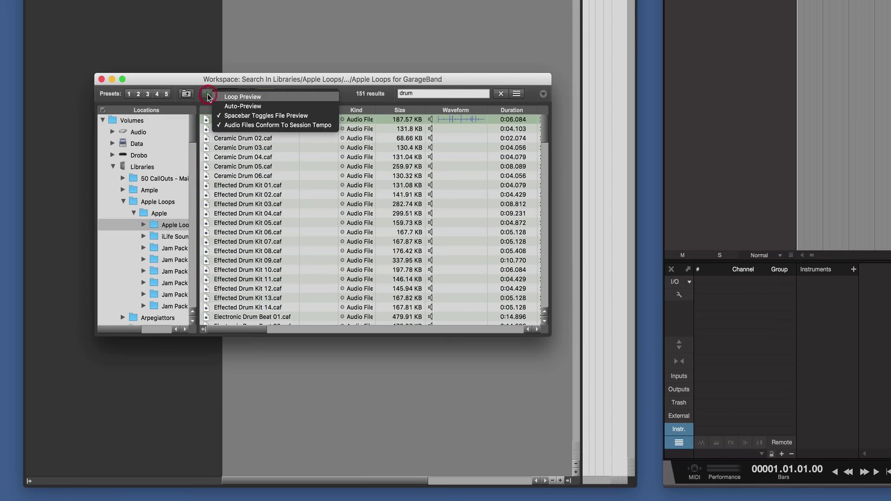
left_click(221, 98)
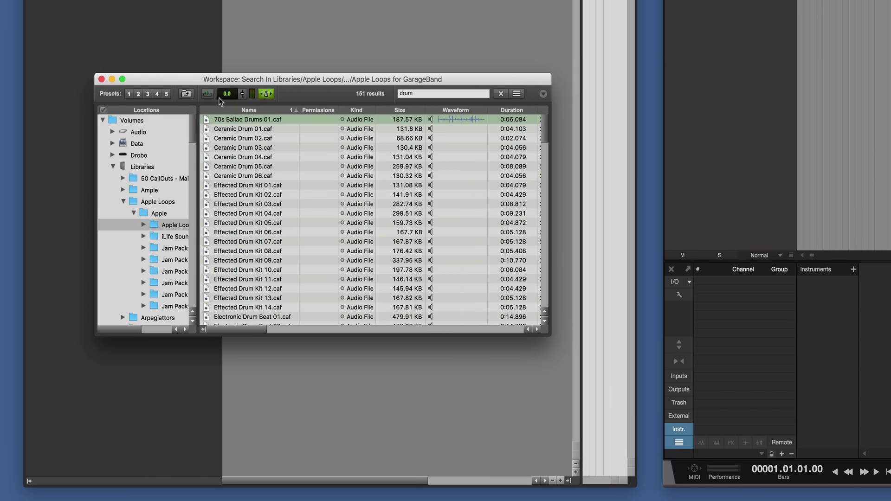
right_click(209, 95)
left_click(225, 107)
left_click(234, 129)
left_click(229, 147)
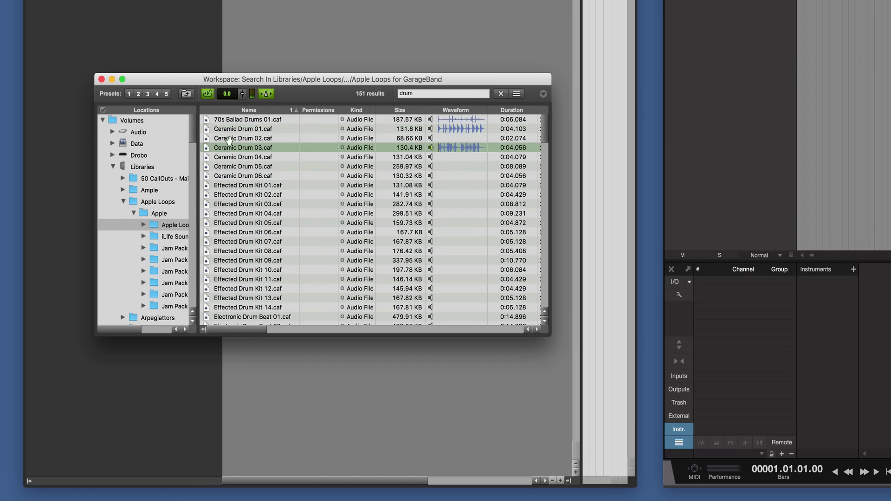
Drop 70s Ballad Drums 01.caf onto a new track, move it to bar 1, and zoom in.
left_click(229, 119)
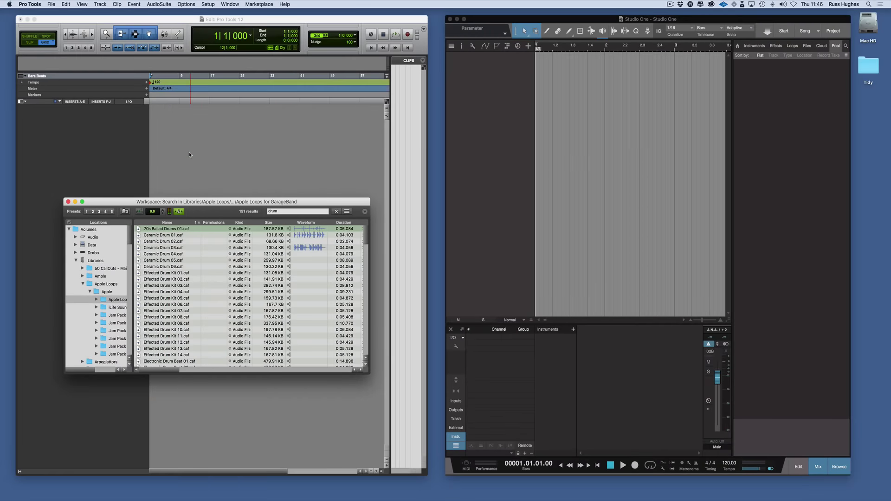
left_click_drag(188, 155, 189, 155)
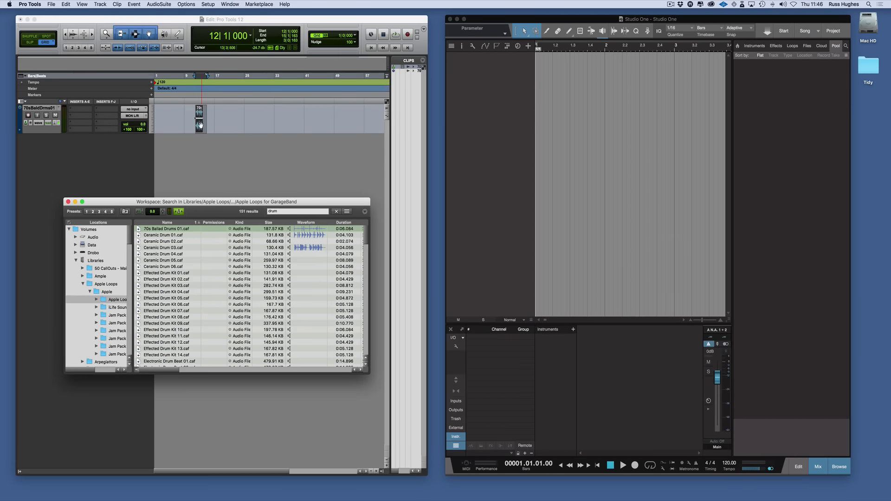
left_click_drag(201, 125, 158, 126)
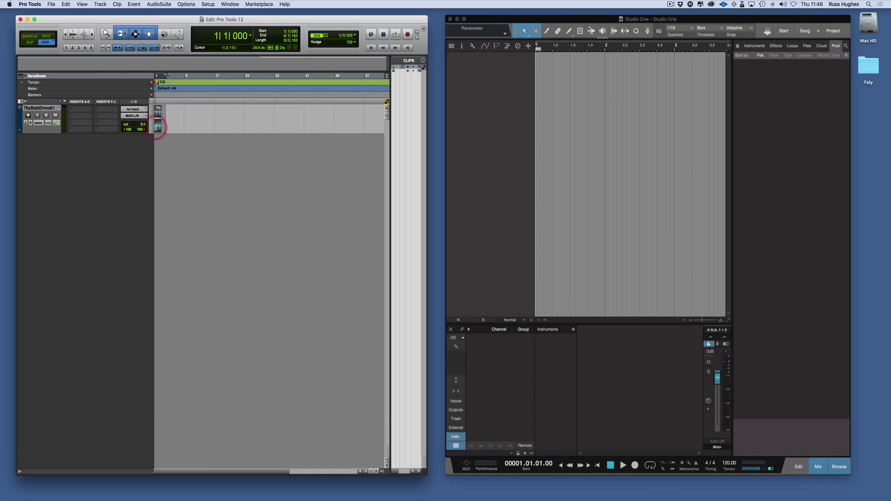
key("super+bracketright")
key("super+bracketright")
key("super+bracketright")
key("super+bracketright")
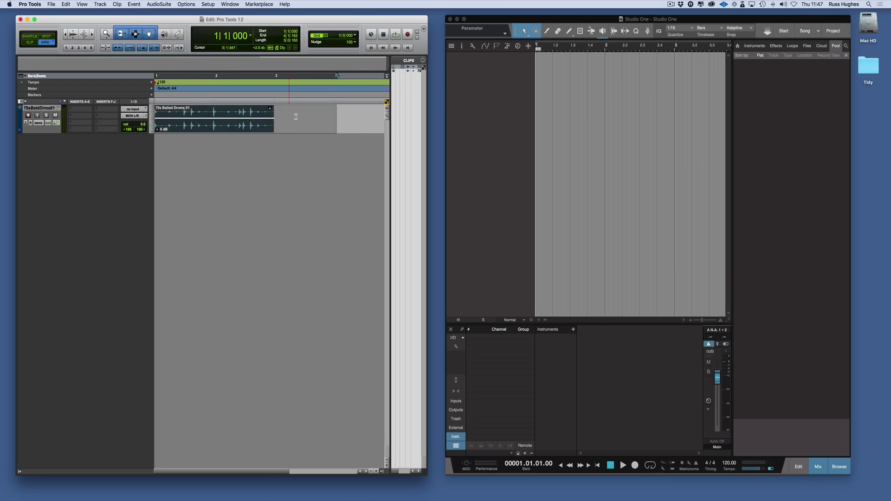
Select bars 1–3 of the drum clip and loop-play them.
left_click(298, 113)
left_click(225, 129)
key("space")
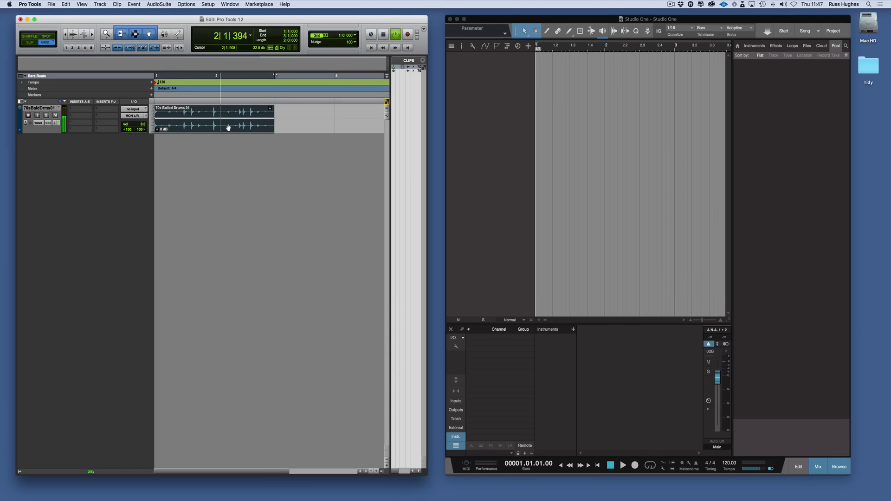
key("space")
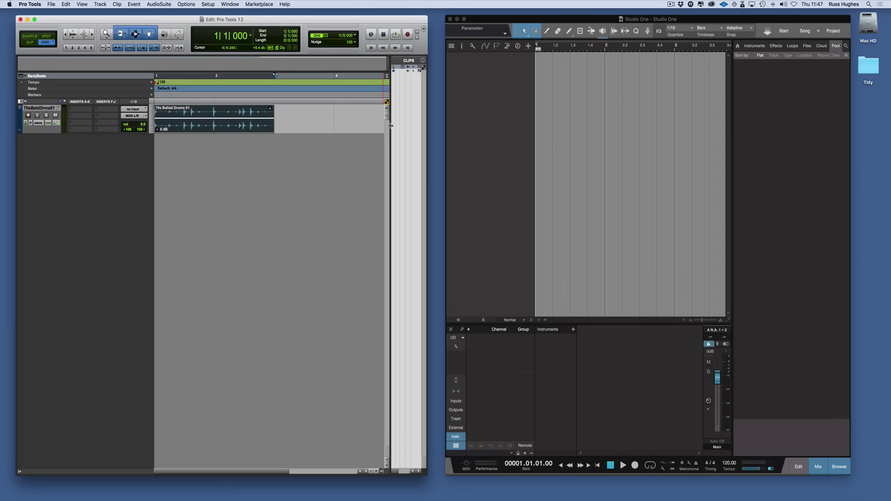
Widen the Clips list to show full names and switch Studio One's browser to Files.
left_click_drag(391, 125, 336, 125)
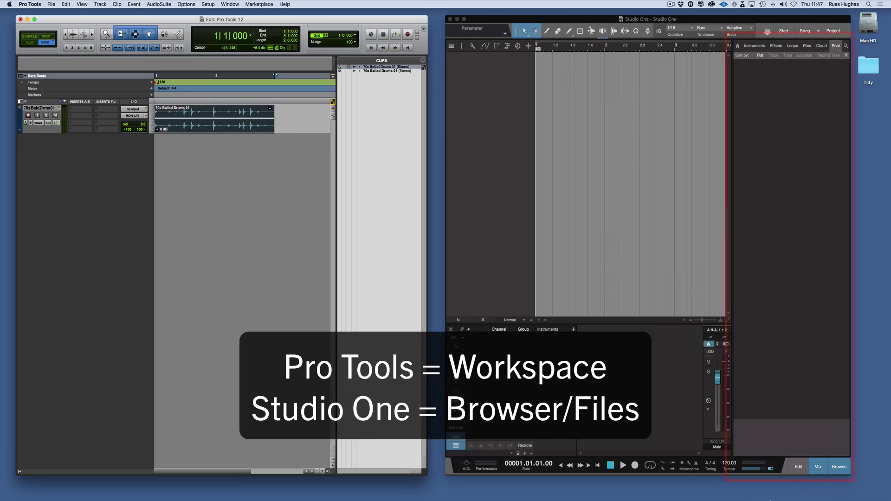
left_click(772, 151)
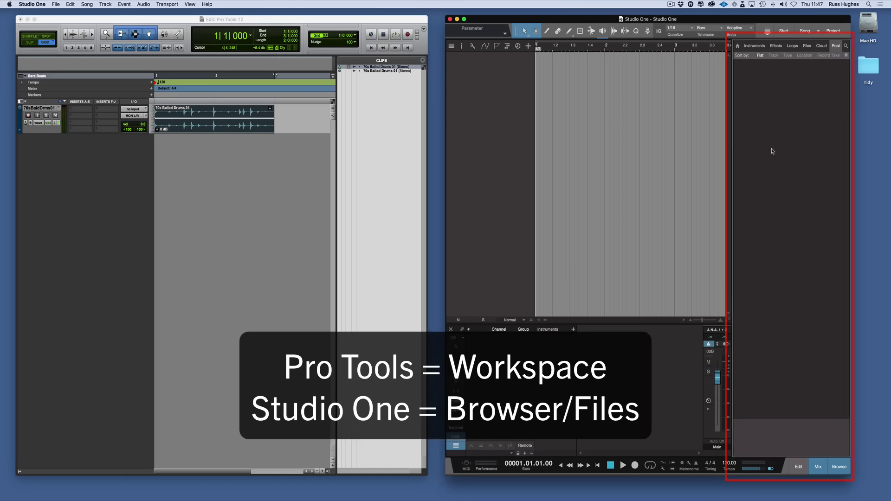
left_click(808, 46)
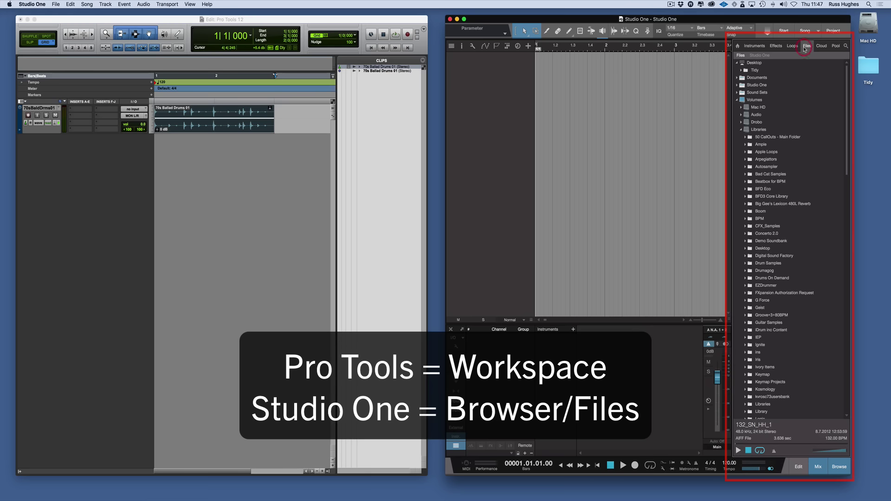
Expand Apple Loops > Apple > Apple Loops for GarageBand and select 70s Ballad Drums 01.
double_click(764, 151)
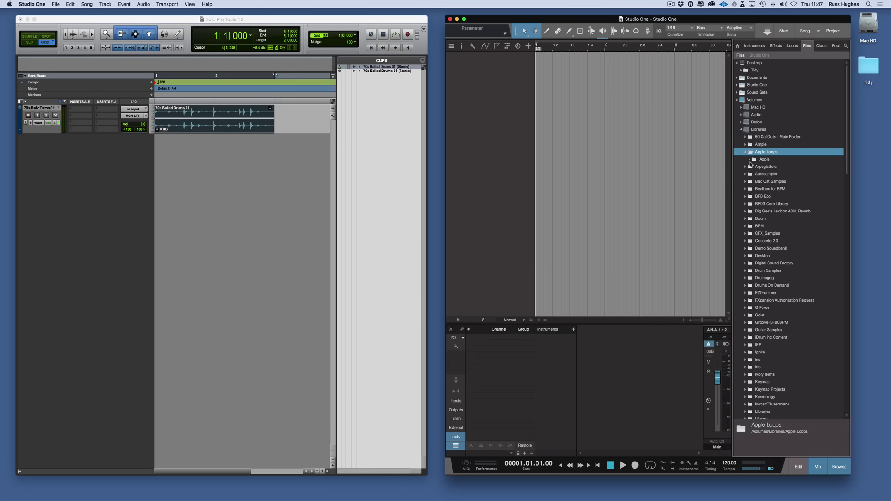
double_click(750, 160)
double_click(755, 168)
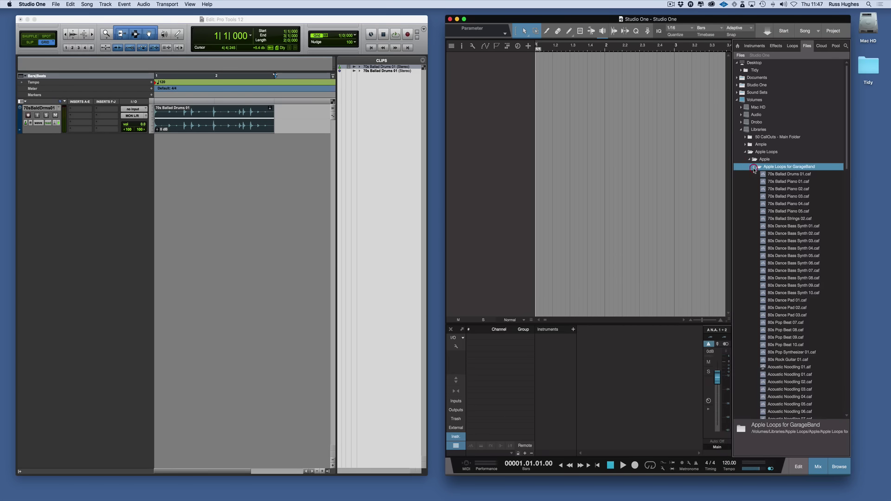
left_click(763, 174)
Search the folder for 'drum', trial-drop 70s Ballad Drums 01 into the arrangement, then undo it.
left_click(846, 46)
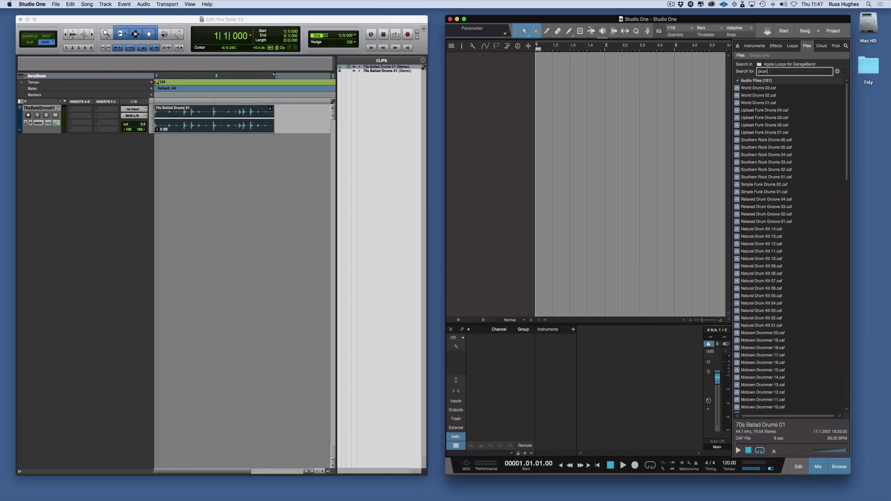
scroll(784, 242, "down", 15)
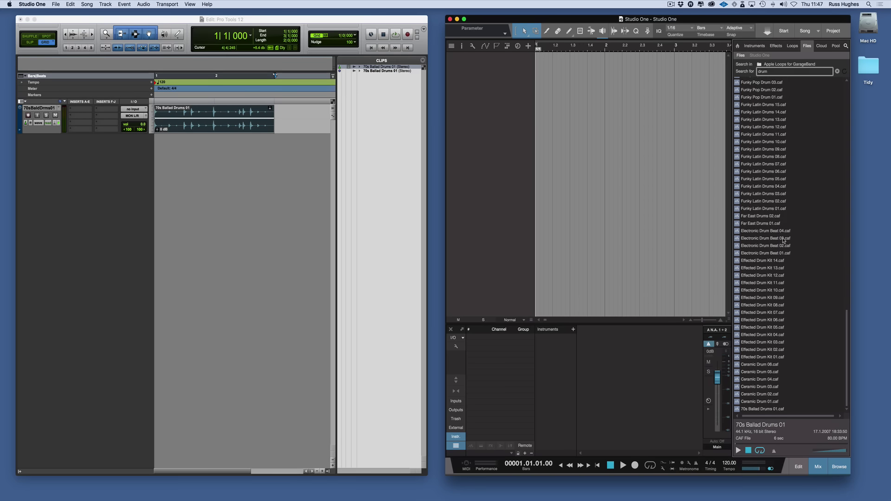
left_click_drag(757, 409, 549, 133)
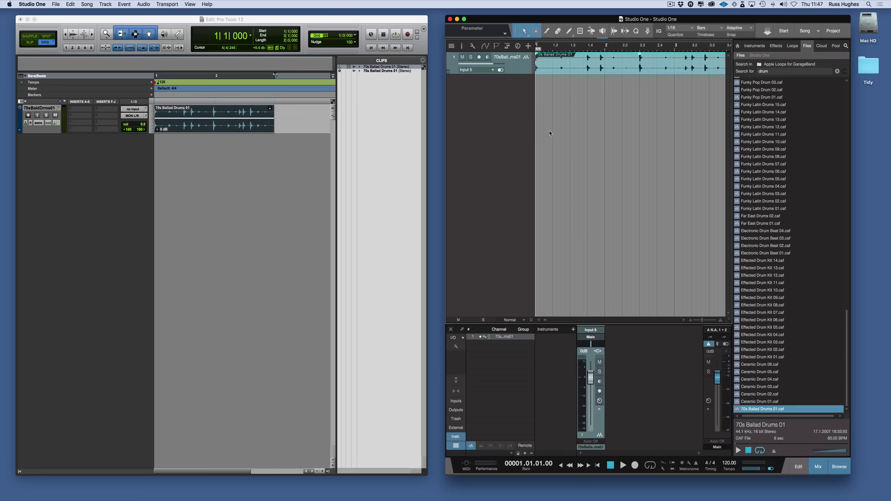
key("super+z")
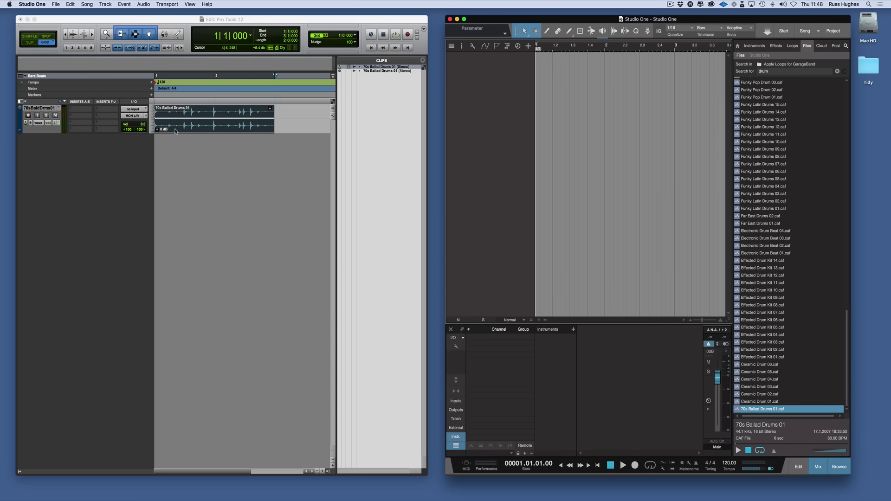
Bring Pro Tools forward and open a Workspace window from the Window > Workspaces menu.
left_click(176, 149)
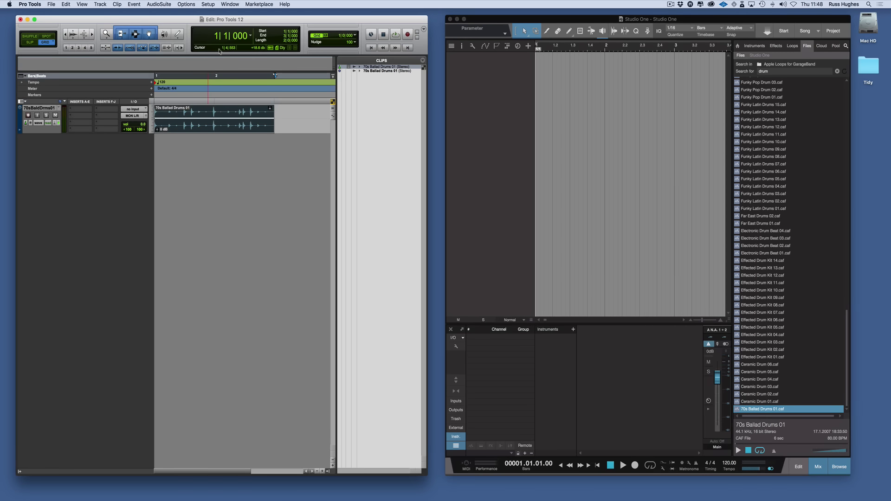
left_click(230, 5)
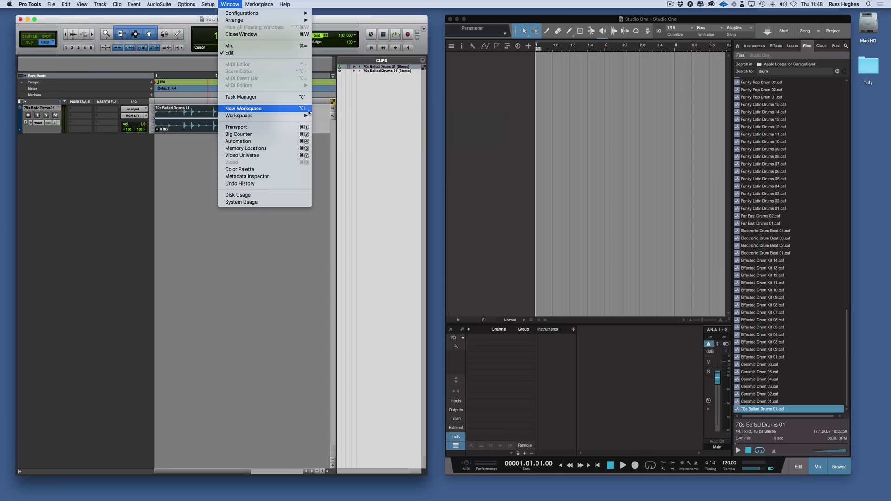
mouse_move(304, 115)
left_click(353, 142)
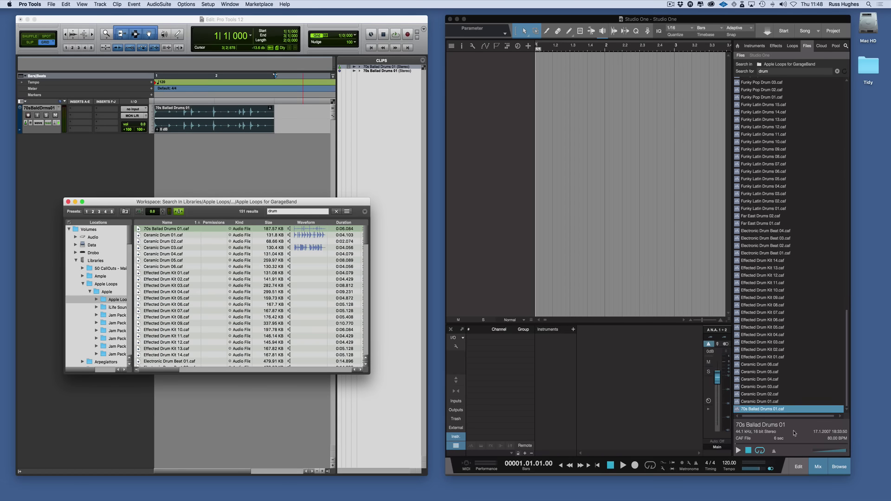
Audition 70s Ballad Drums 01, set the Workspace preview volume to -3.3, and drag the loop into the arrangement.
left_click(775, 453)
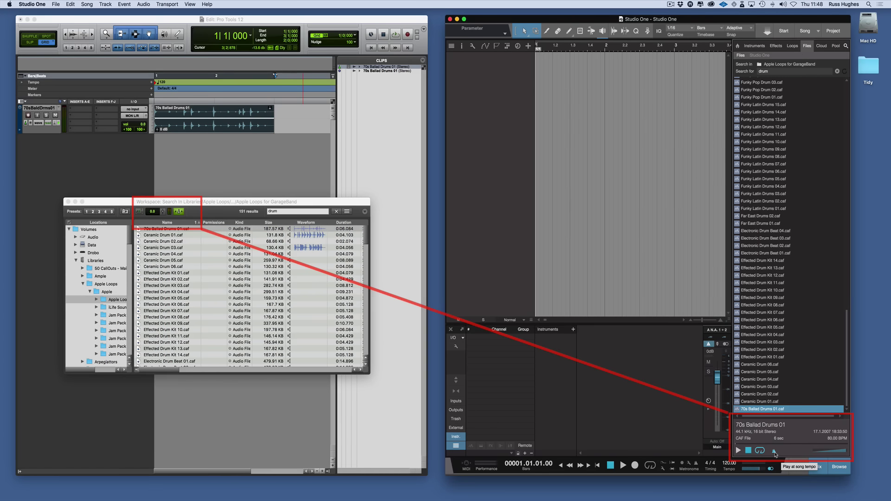
left_click(173, 211)
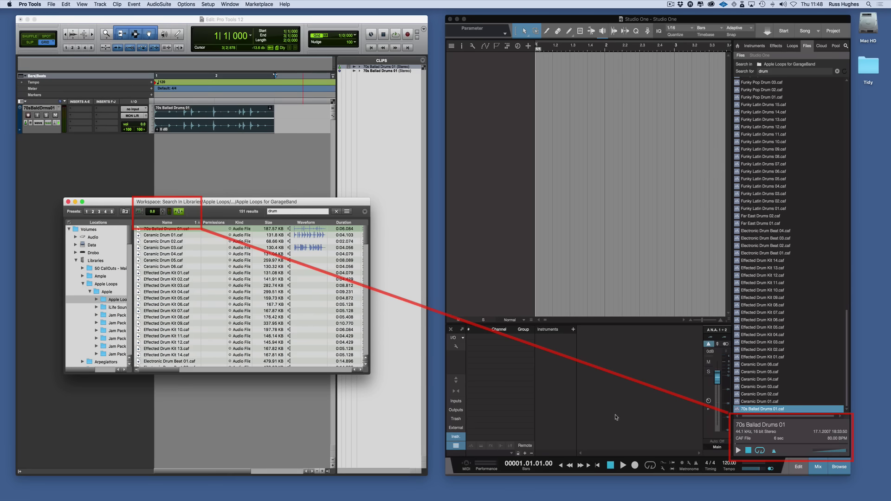
left_click(739, 450)
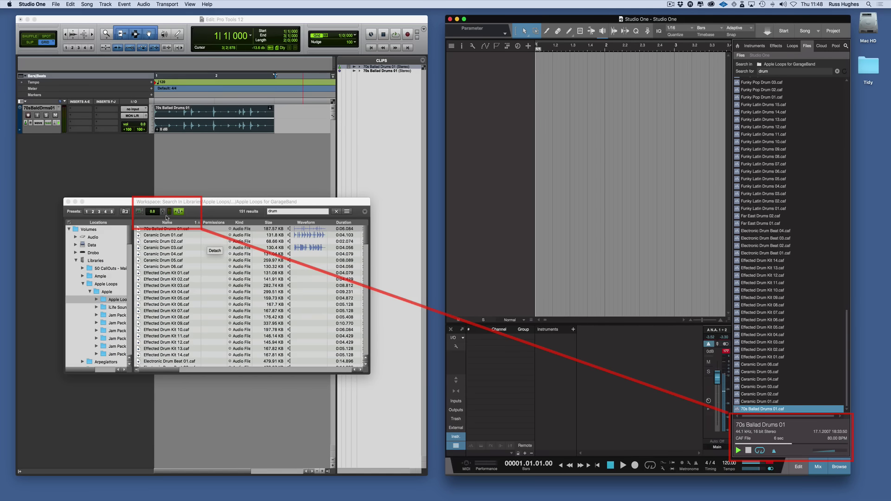
left_click_drag(156, 212, 156, 216)
left_click(763, 351)
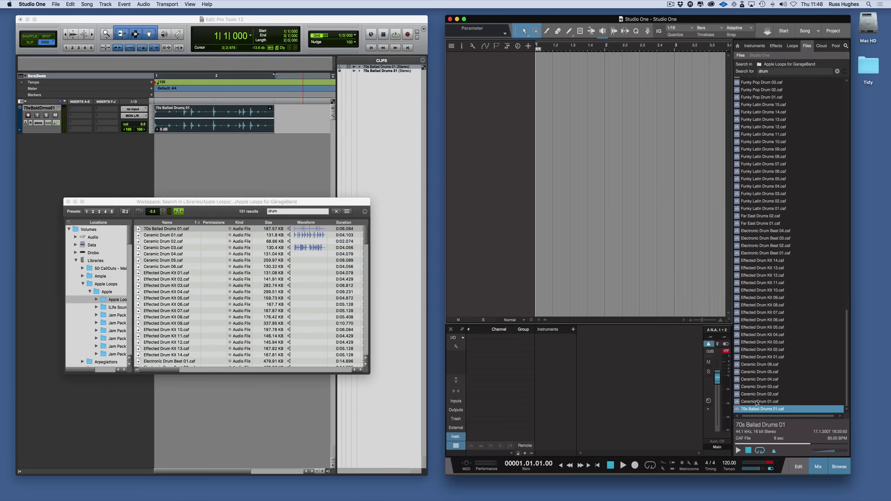
left_click_drag(753, 411, 602, 117)
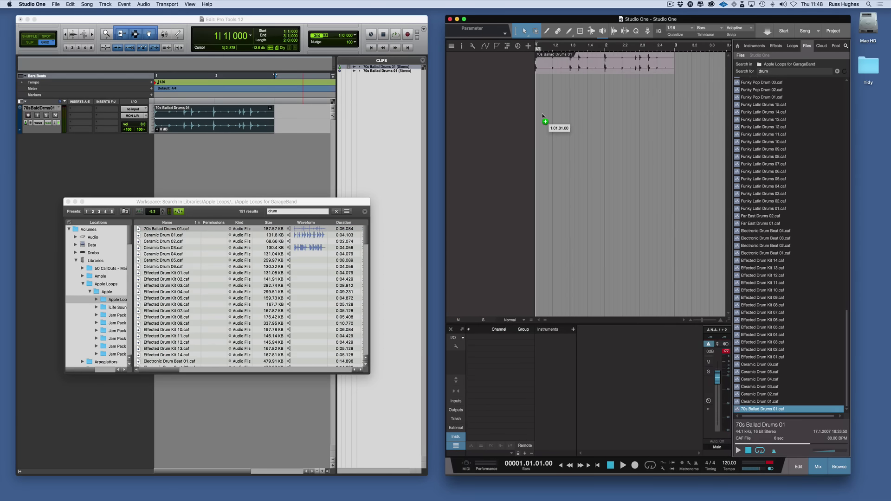
Drop the loop on a new track at bar 1, close the Pro Tools Workspace, and select it in the Pool.
left_click_drag(543, 116, 540, 119)
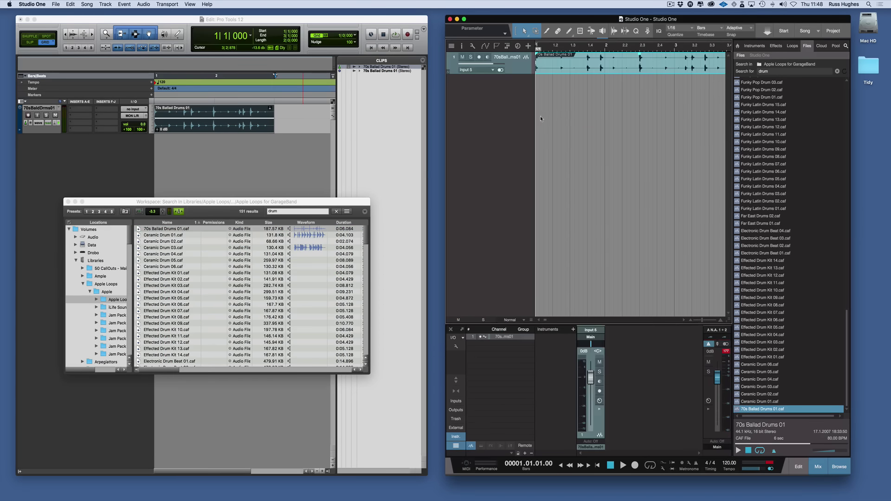
left_click(67, 202)
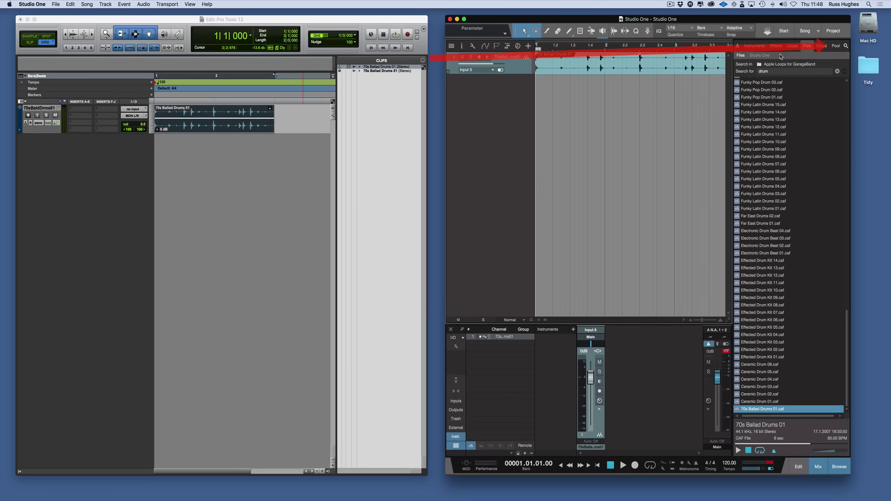
left_click(836, 45)
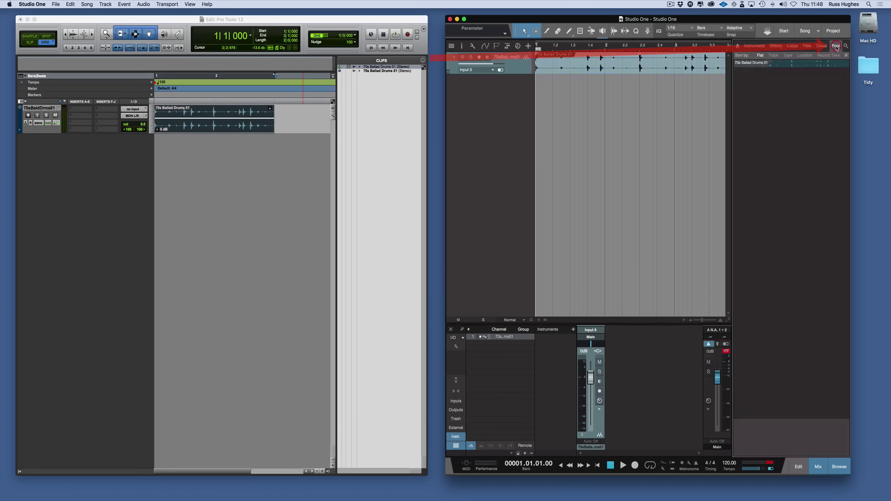
left_click(795, 68)
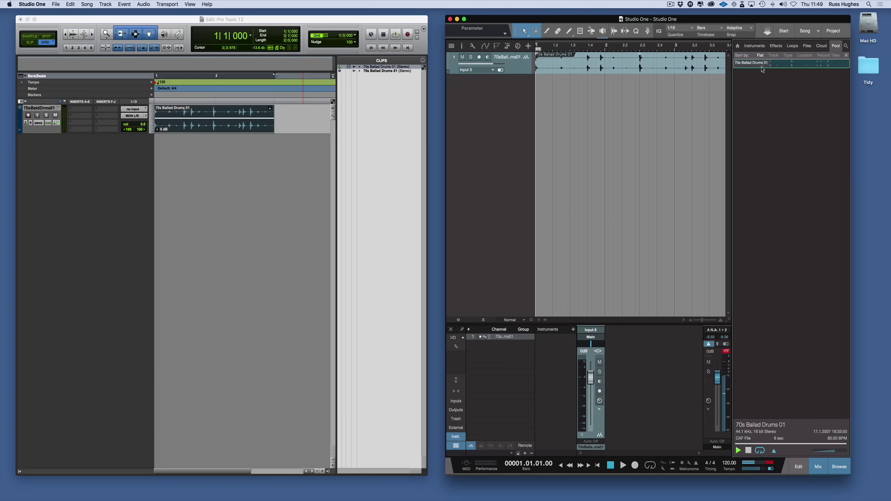
Clear the Pool selection and toggle the browser panel closed and open again.
left_click(798, 250)
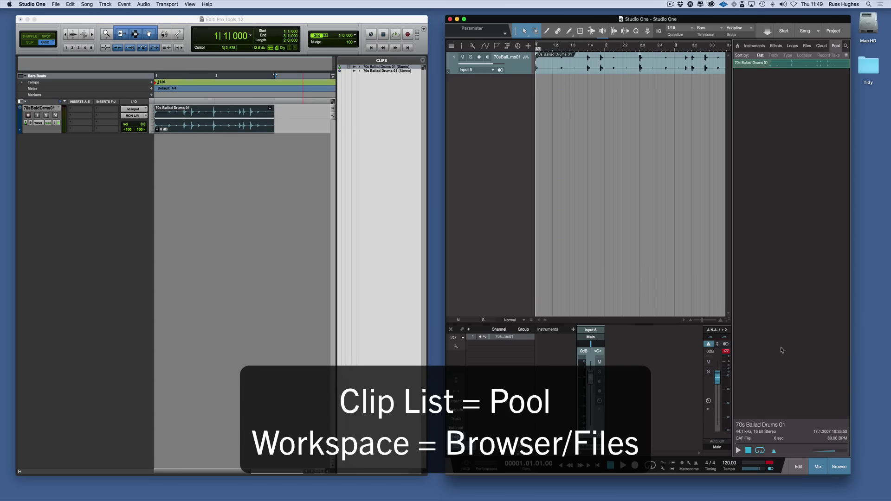
left_click(839, 466)
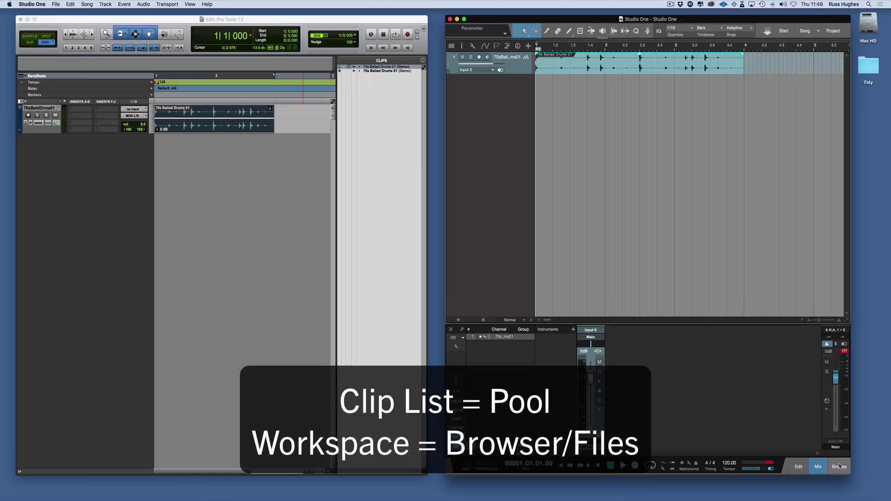
left_click(839, 466)
left_click(840, 466)
left_click(839, 466)
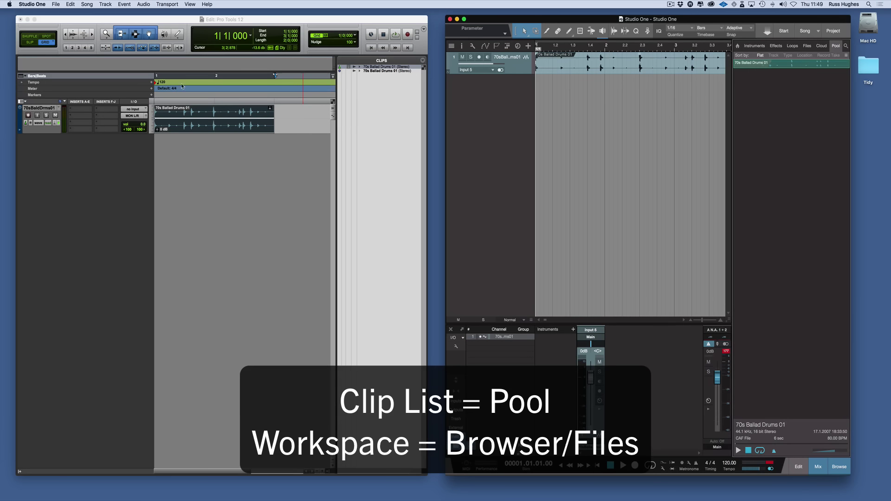
Switch the browser to Files, clear the 'drum' search, and re-expand Volumes.
left_click(807, 46)
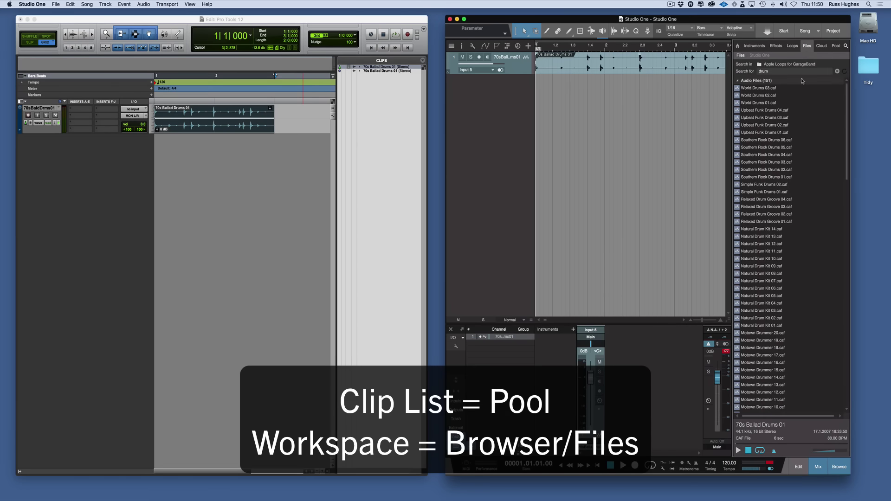
left_click(837, 71)
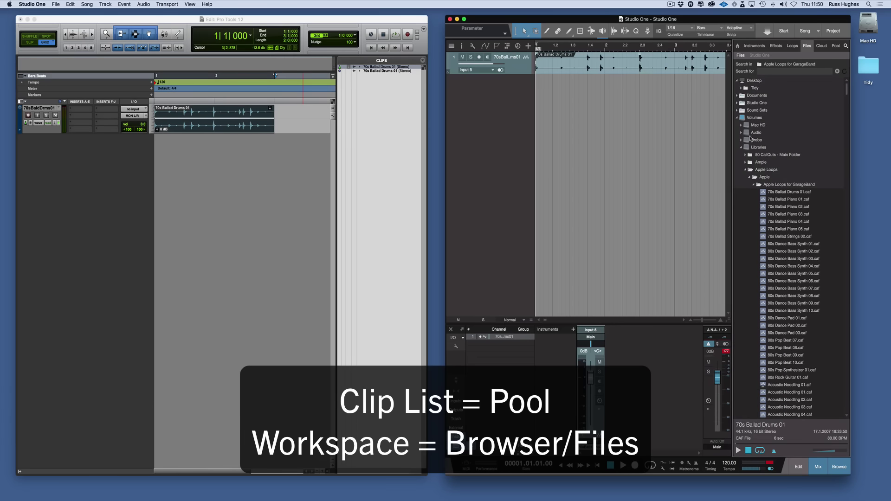
left_click(737, 117)
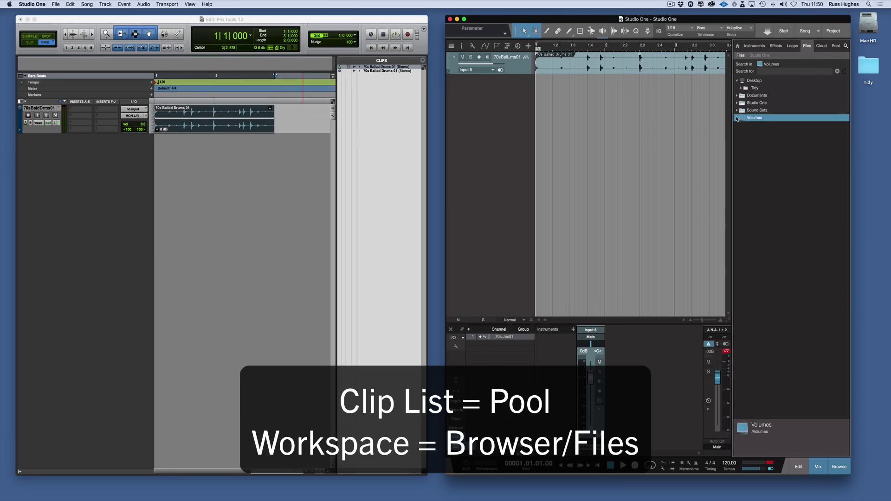
left_click(737, 118)
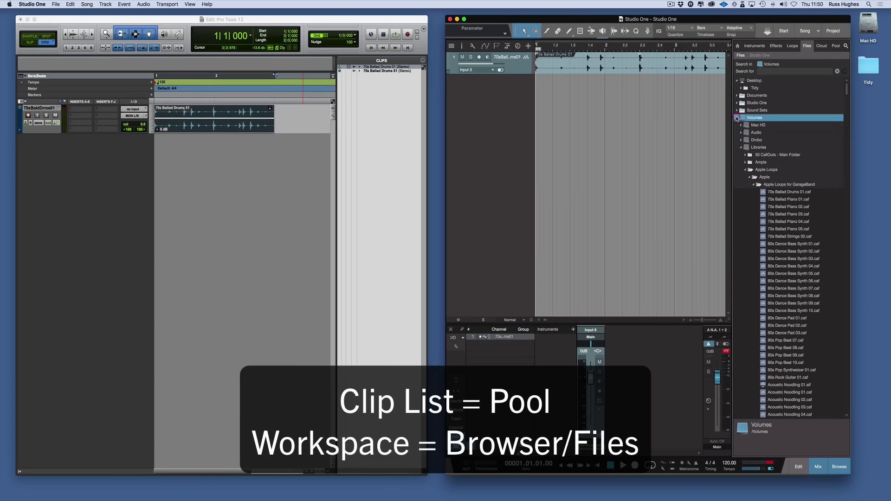
Create a new browser tab from the Apple folder using New Tab From Here.
double_click(765, 179)
right_click(765, 179)
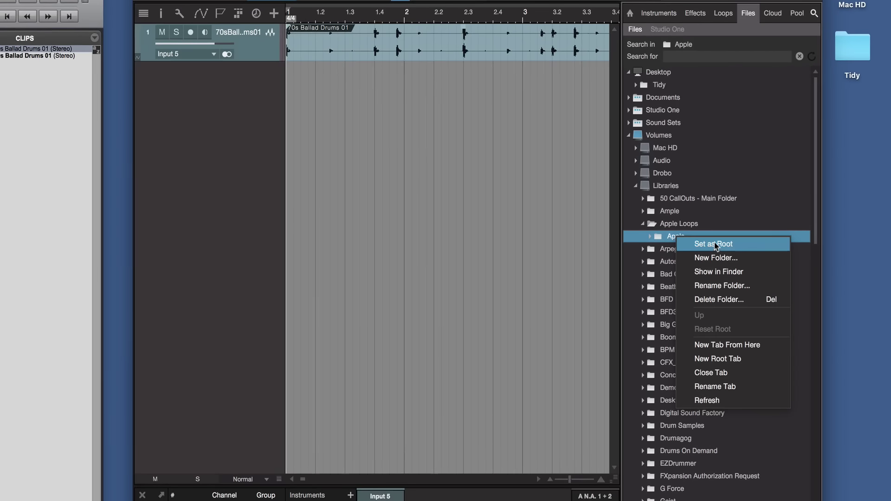
left_click(718, 345)
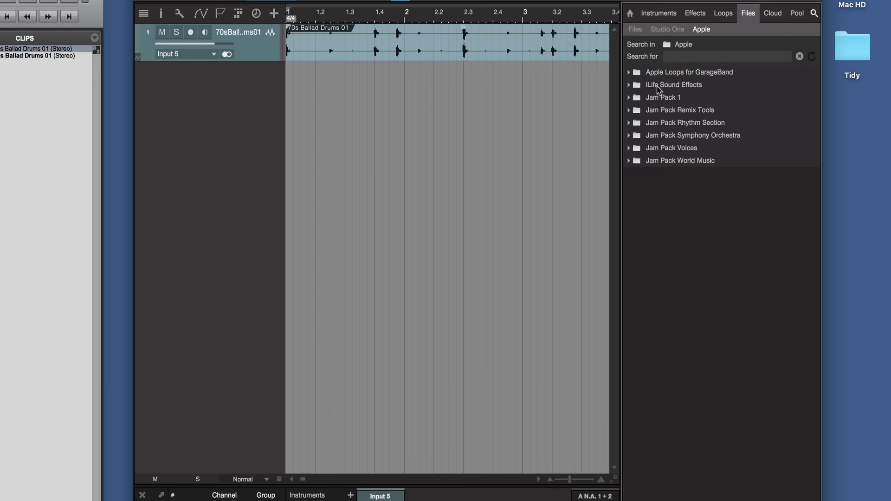